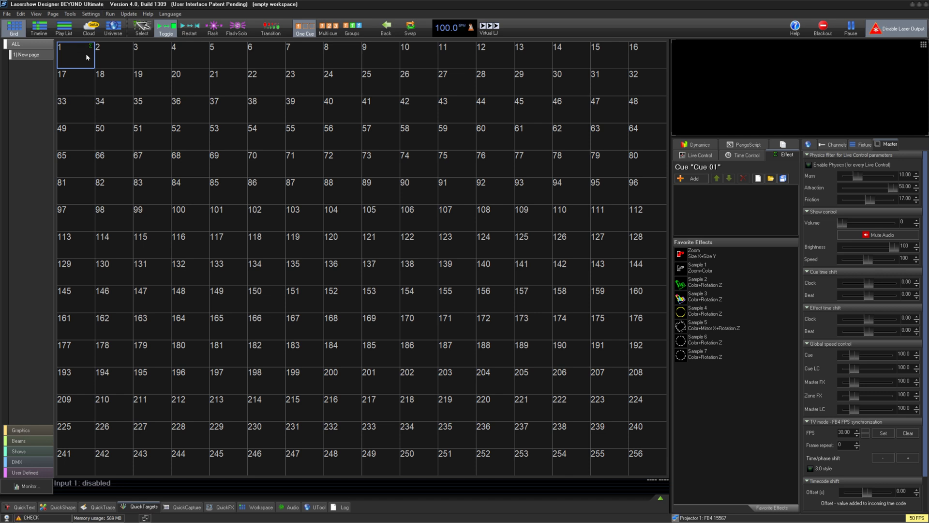
- Review the projection zone's geometric correction settings and close the Projection Zones setup
left_click(90, 14)
left_click(108, 34)
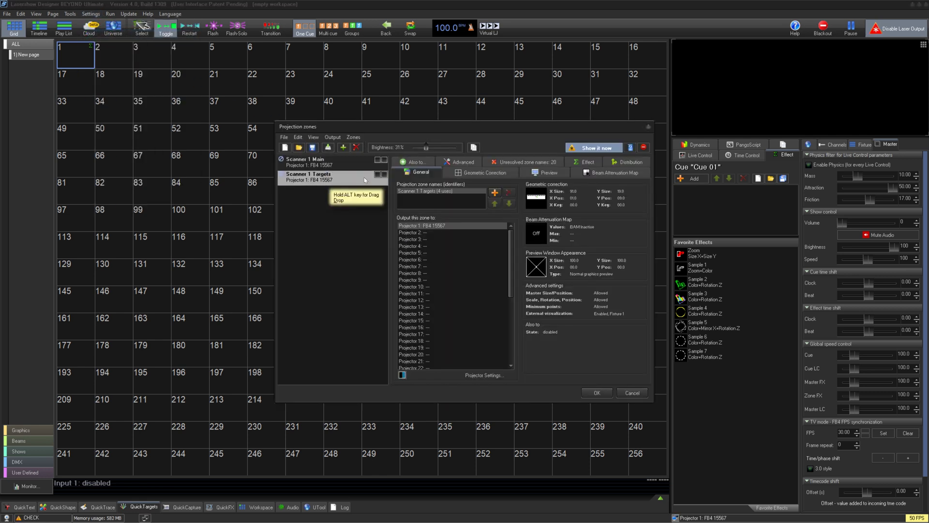
left_click(509, 174)
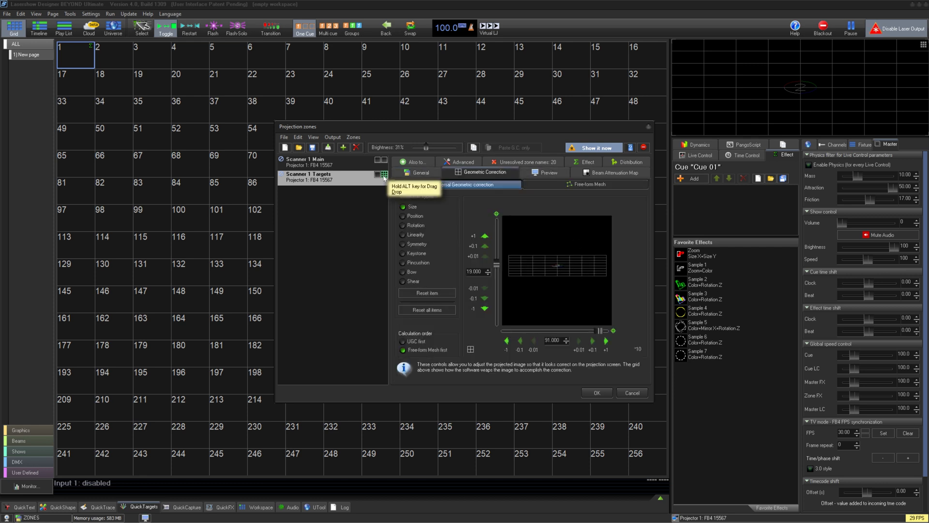
left_click(597, 392)
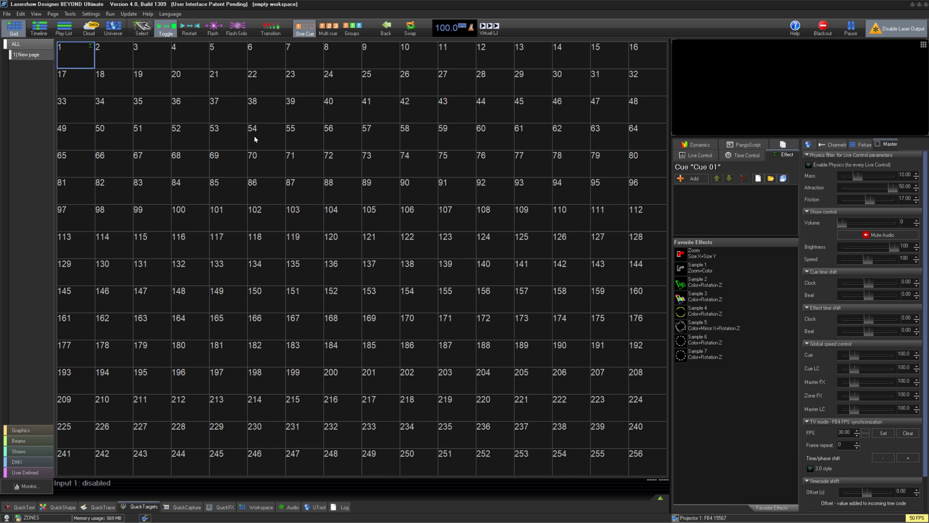
- Open QuickTargets Beam Settings and start saving the beam setup as a bbml file
left_click(91, 14)
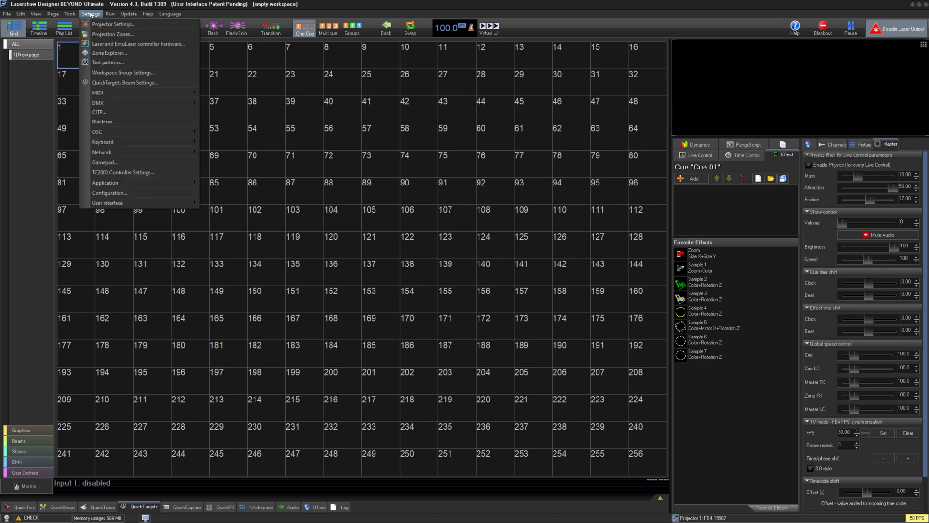
left_click(192, 87)
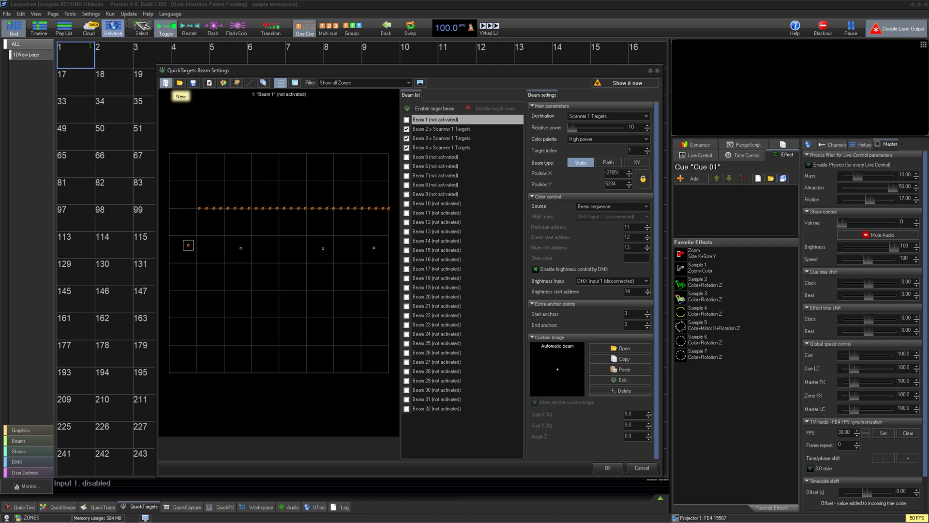
left_click(192, 83)
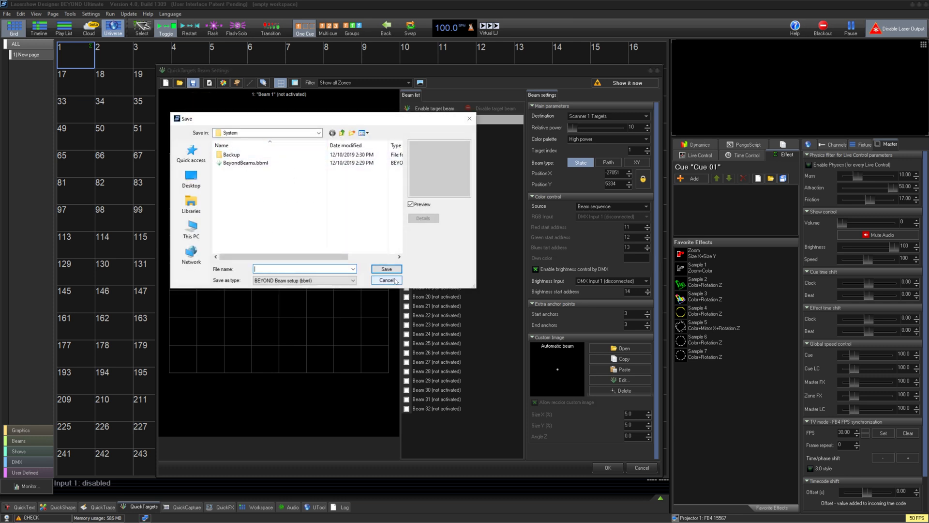
- Cancel the save, then show beam numbers, coloured markers and the relations diagram
left_click(386, 280)
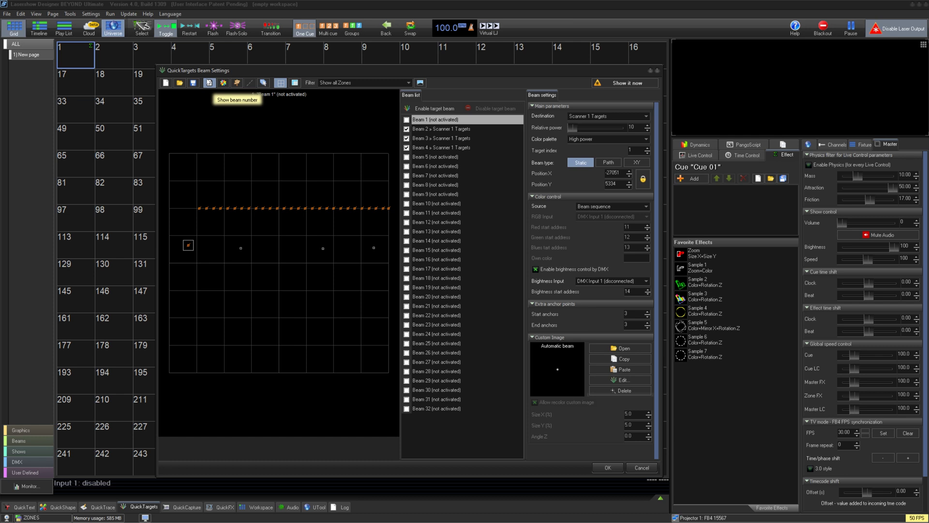
left_click(208, 83)
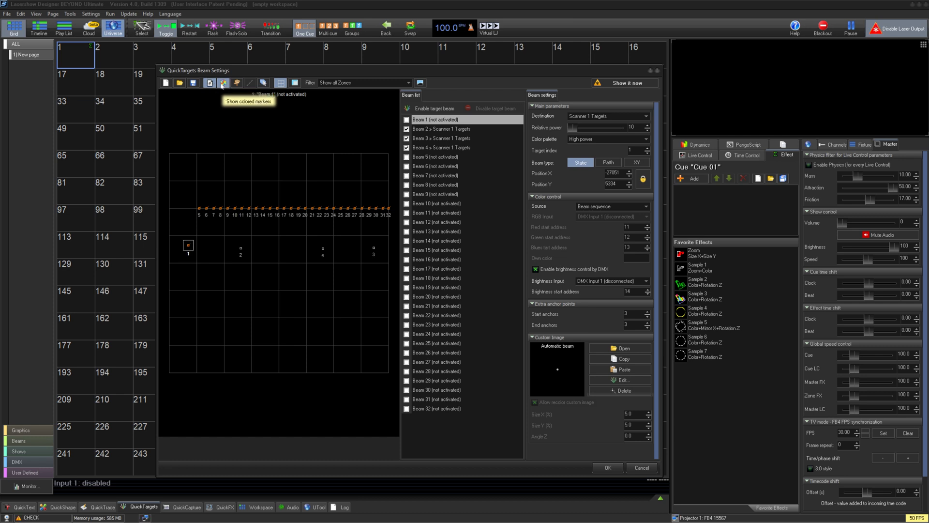
left_click(222, 84)
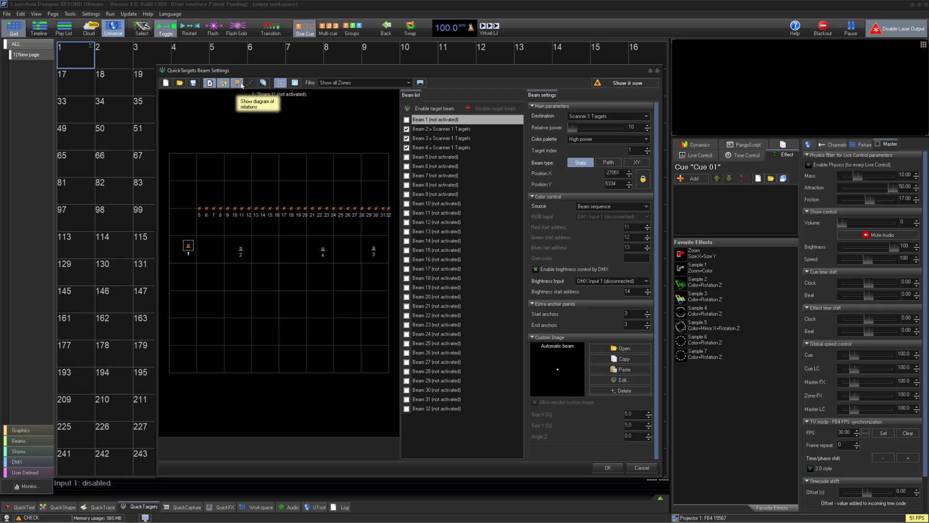
left_click(242, 85)
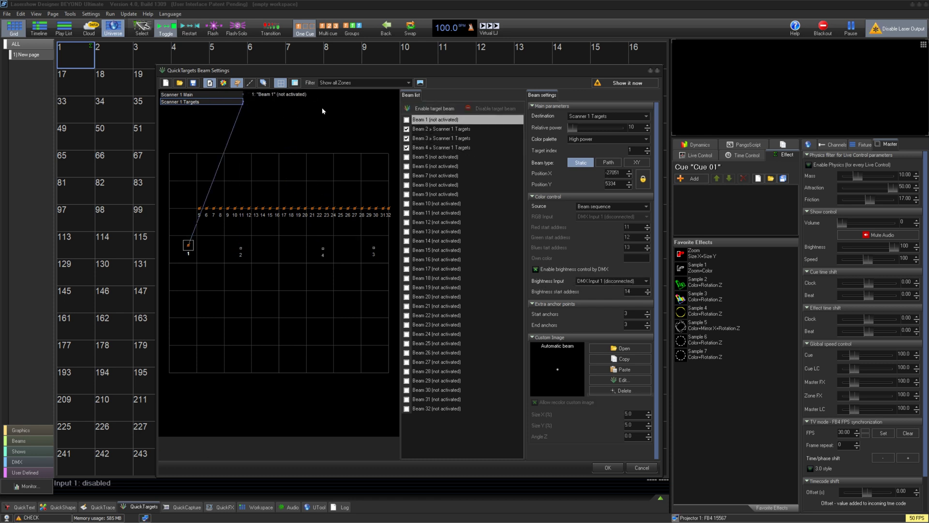
left_click(250, 84)
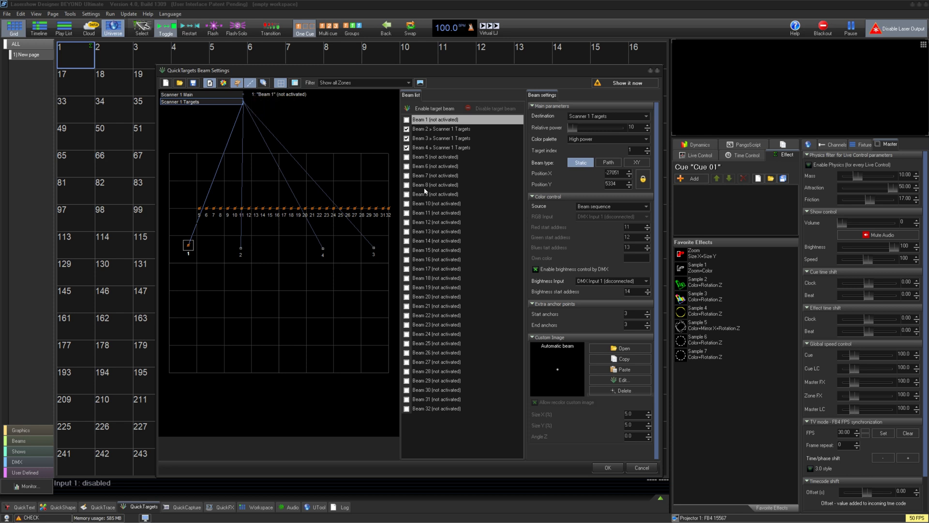
left_click(250, 84)
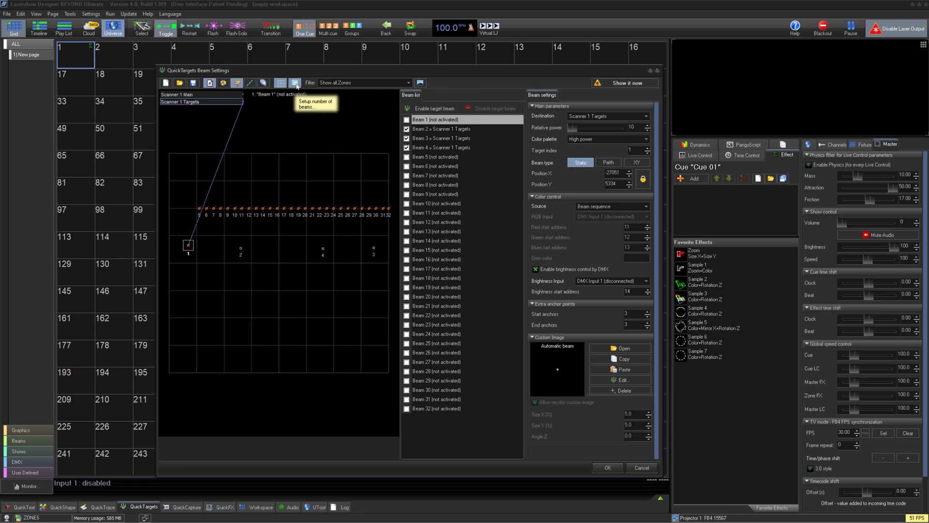
- Keep the beam count at 32, show relation lines to beams 2–4, and nudge beam 1's marker
left_click(295, 83)
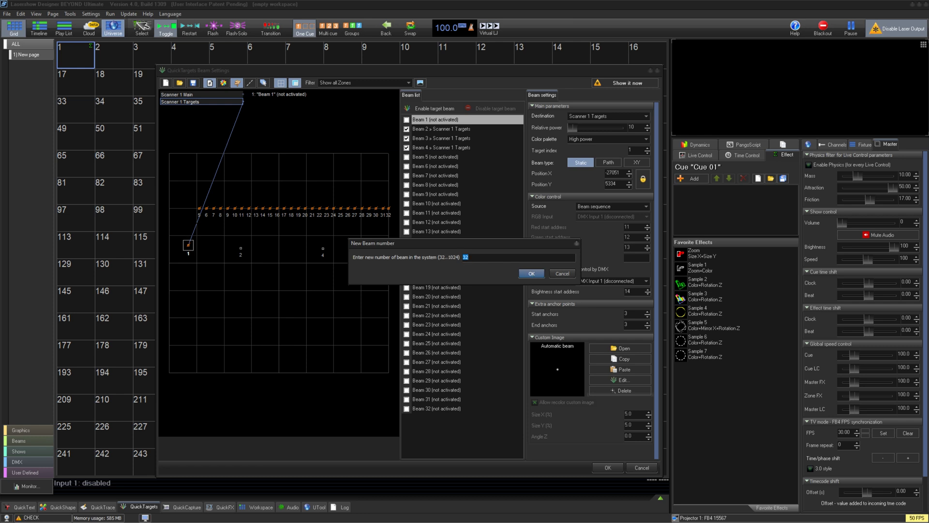
left_click(531, 274)
left_click(250, 82)
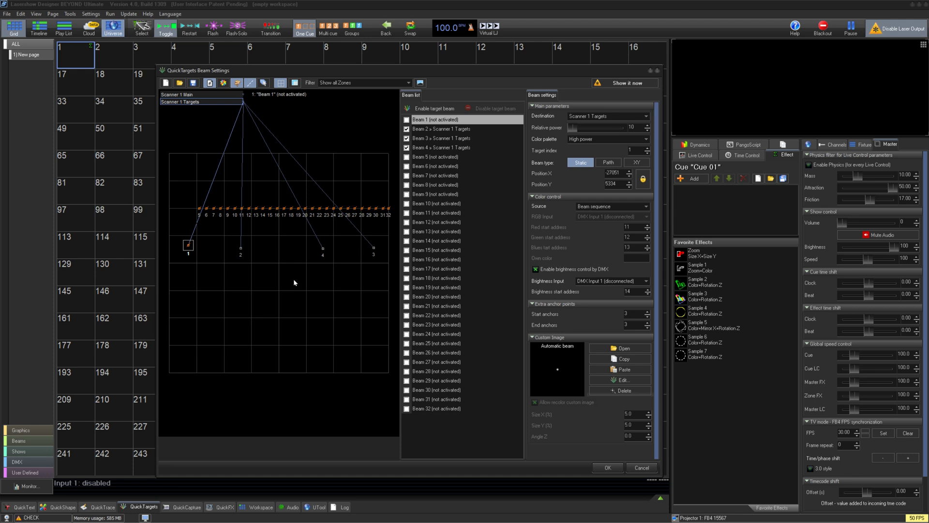
mouse_move(188, 245)
left_mouse_down()
mouse_move(180, 242)
mouse_move(187, 245)
left_mouse_up()
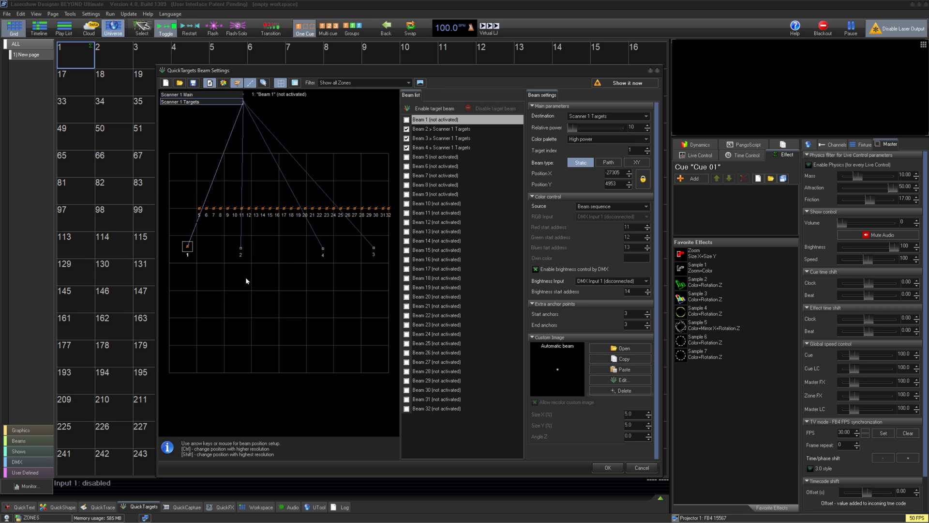
- Enable beam 1 as a target beam on Scanner 1 Targets and preview the target beams
left_click(425, 111)
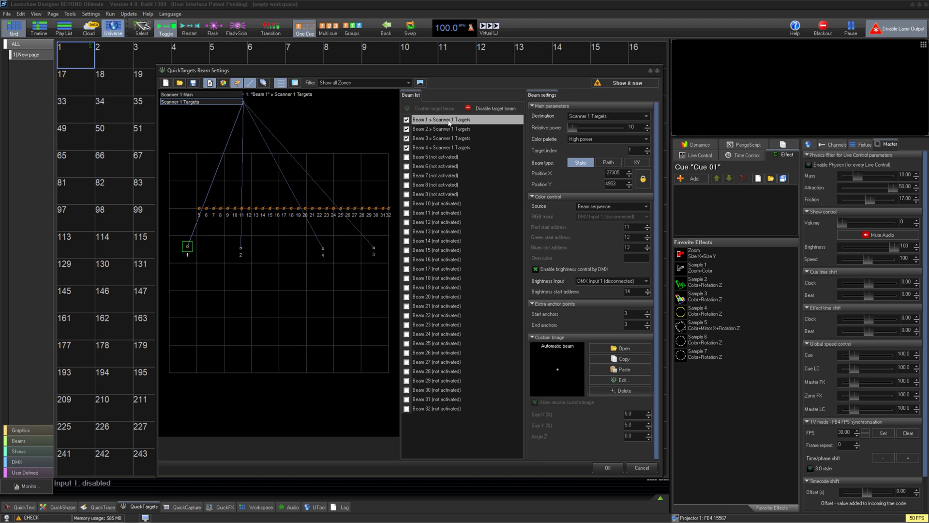
left_click(406, 120)
left_click(588, 116)
left_click(584, 130)
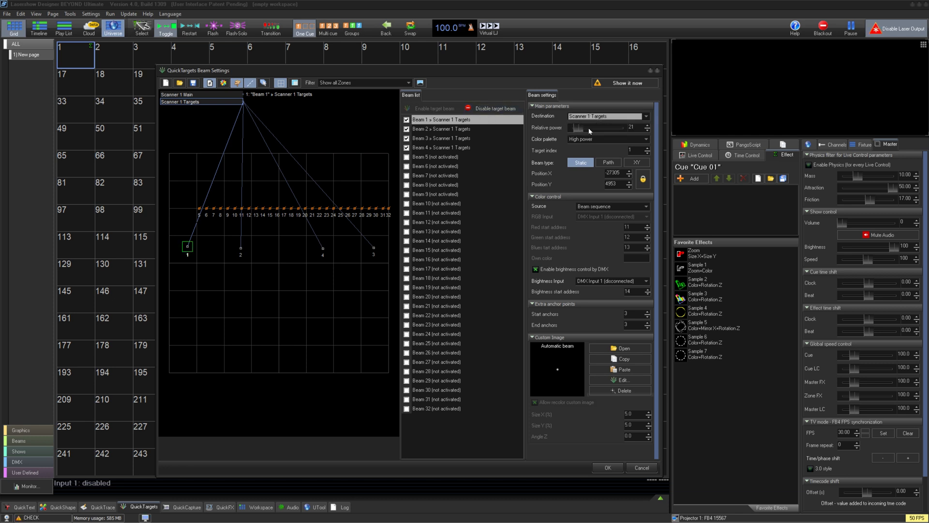
left_click(616, 84)
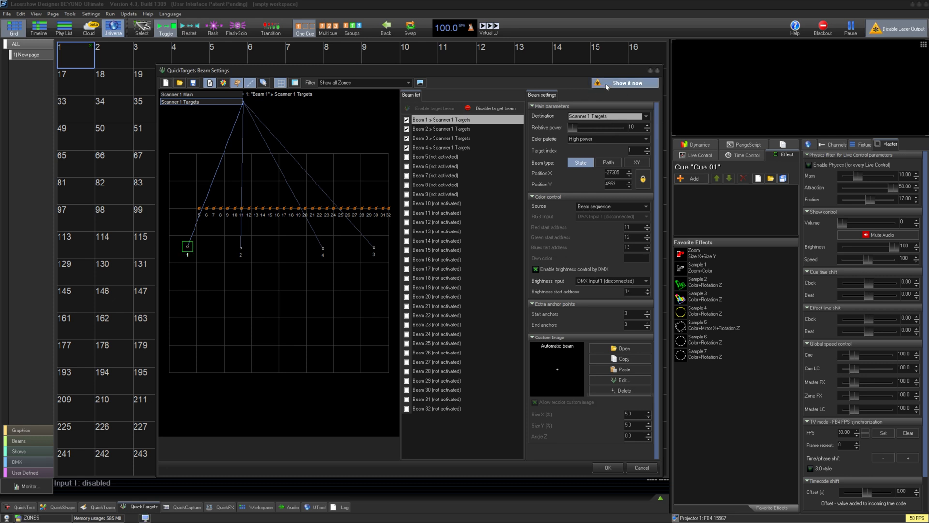
- Keep Scanner 1 Targets as the destination and start laser output of the target beams
left_click(603, 116)
left_click(601, 131)
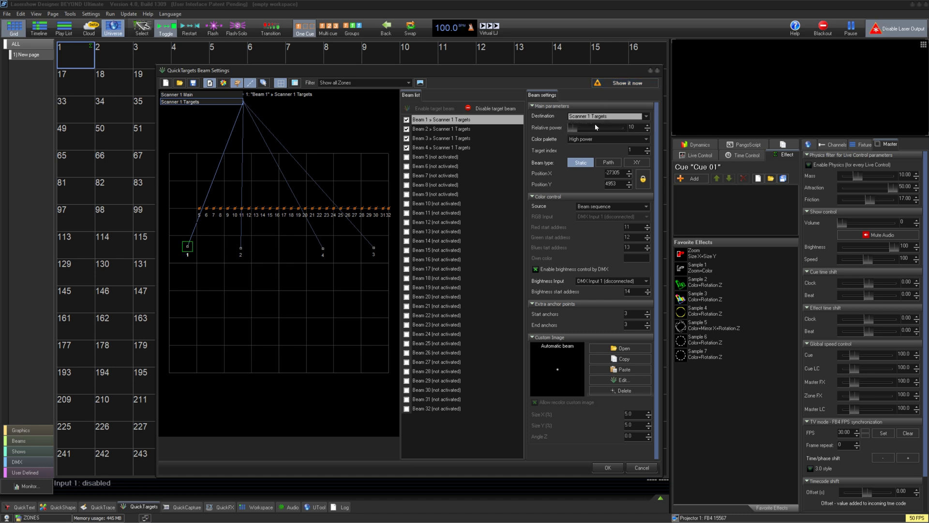
left_click(613, 84)
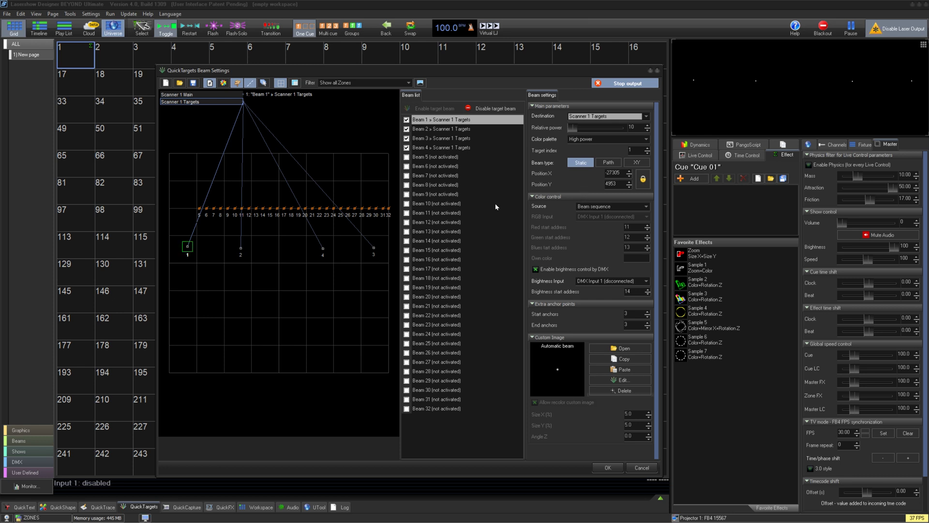
- Move beam 1's target to X -28702, Y 4572 and beam 2's to X -12192, Y 3619
mouse_move(187, 247)
left_mouse_down()
mouse_move(191, 264)
mouse_move(216, 259)
mouse_move(183, 248)
left_mouse_up()
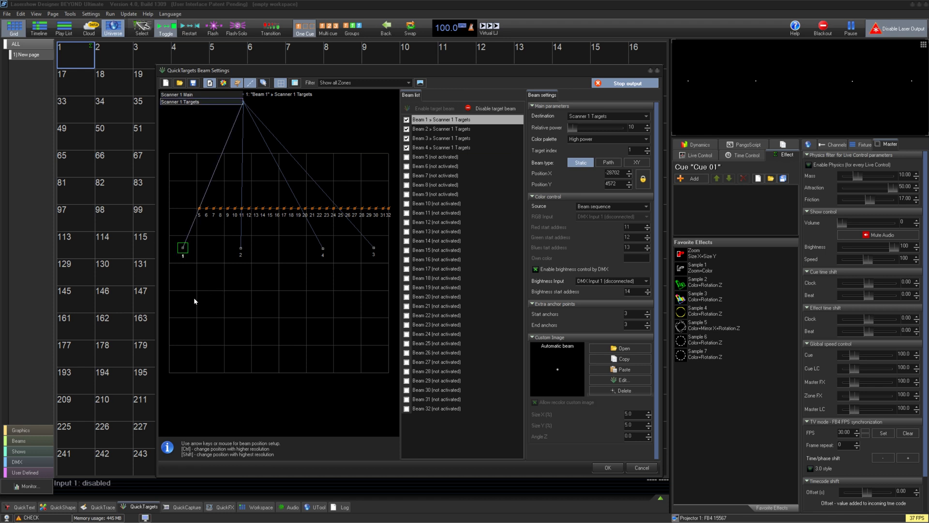
left_click(462, 129)
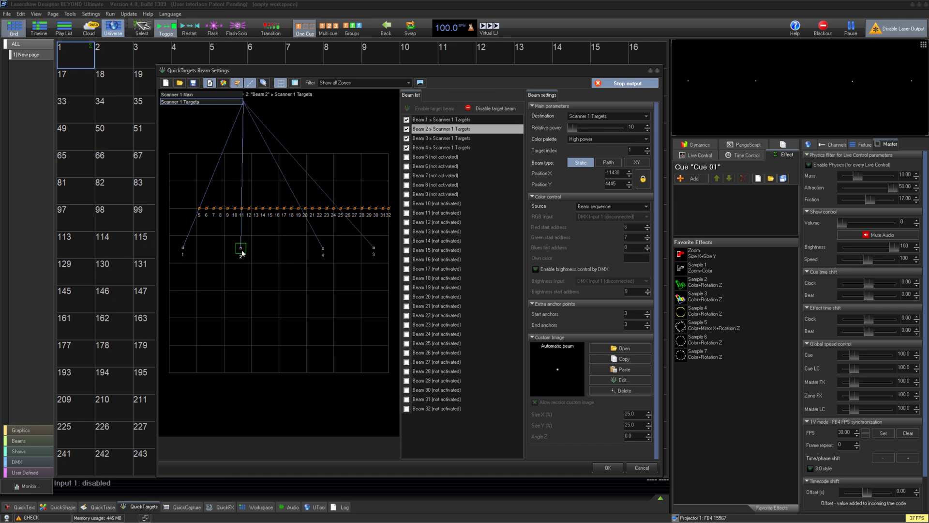
left_click_drag(241, 248, 237, 250)
key("Right")
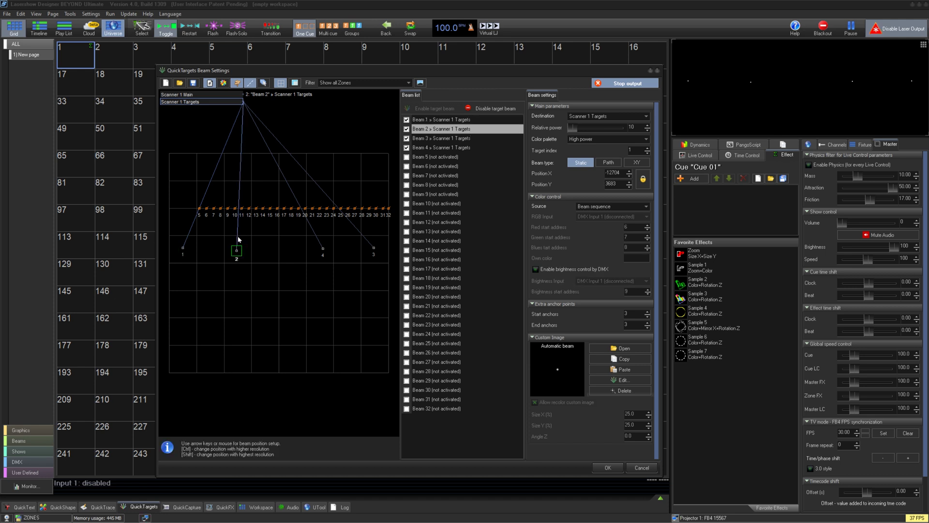
key("Up")
key("ctrl+Up")
- Set beam 1's colour source to DMX IN with RGB fed from DMX Input 1
left_click(443, 120)
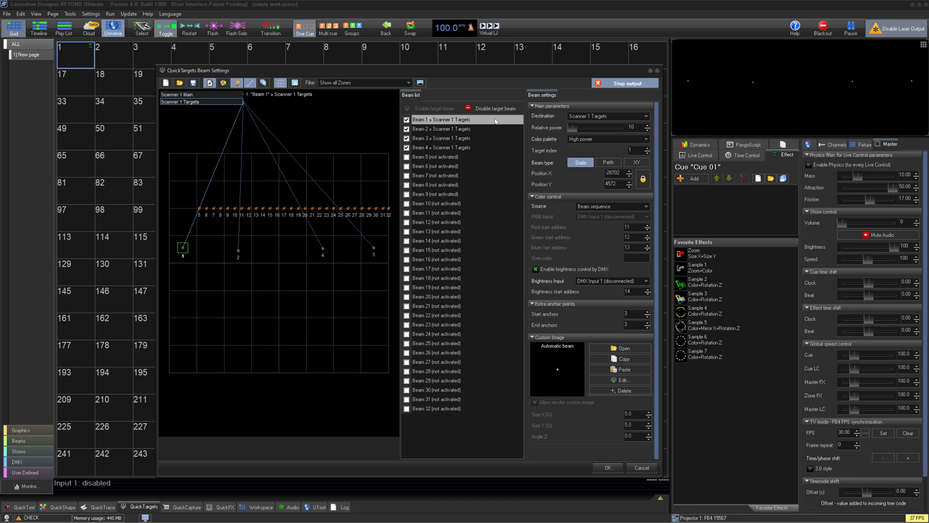
left_click(618, 208)
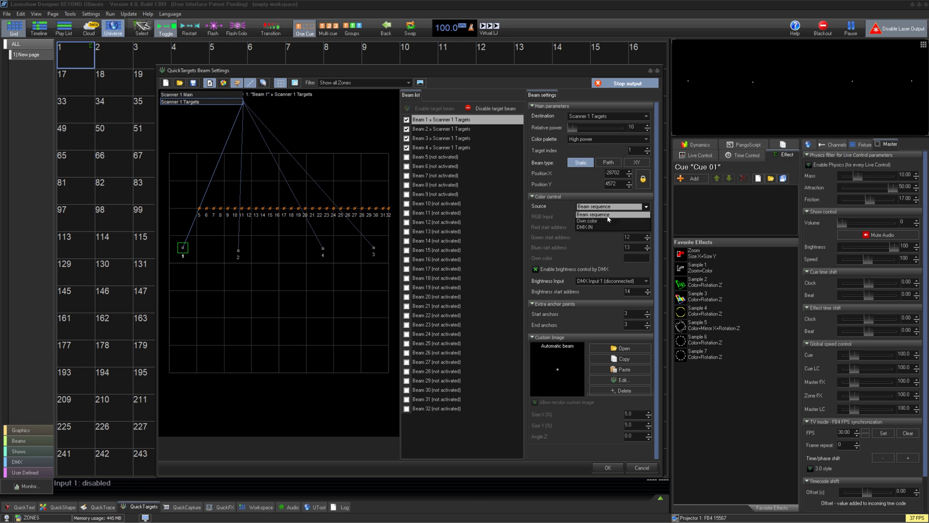
left_click(608, 215)
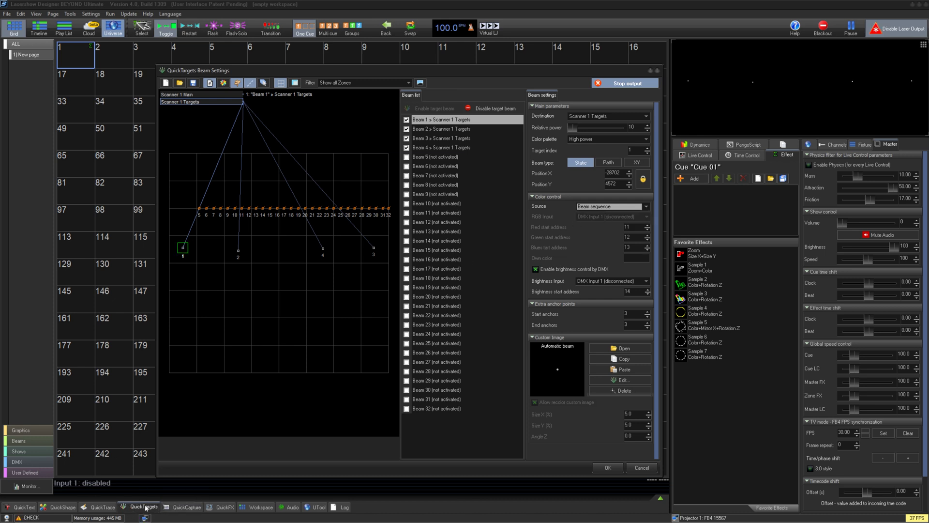
left_click(631, 205)
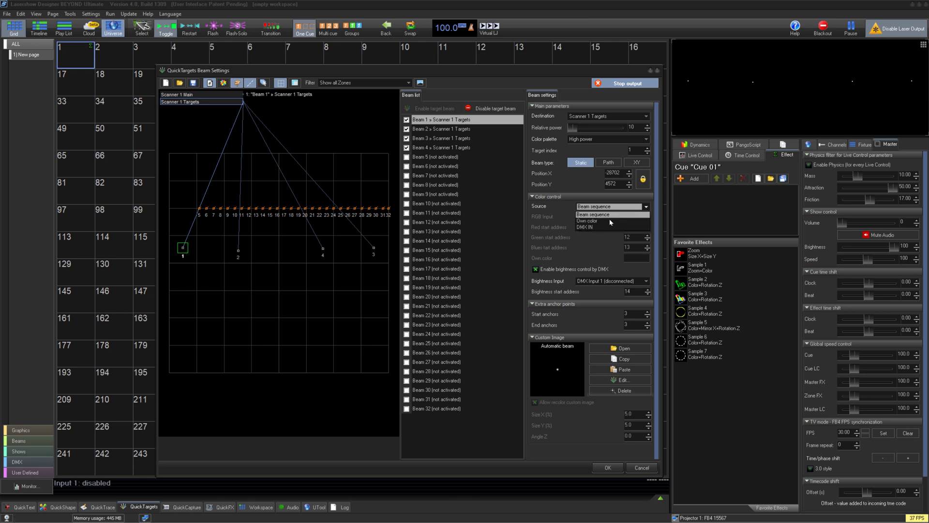
left_click(629, 227)
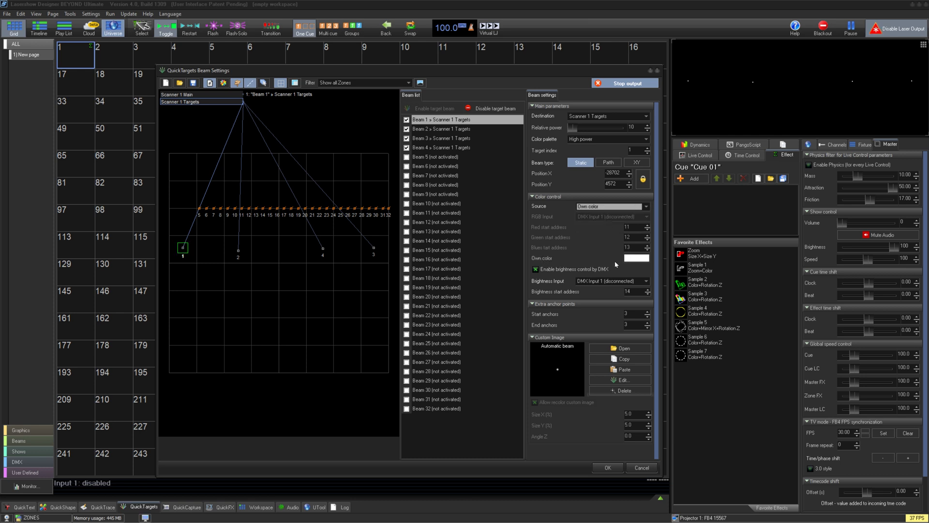
left_click(608, 206)
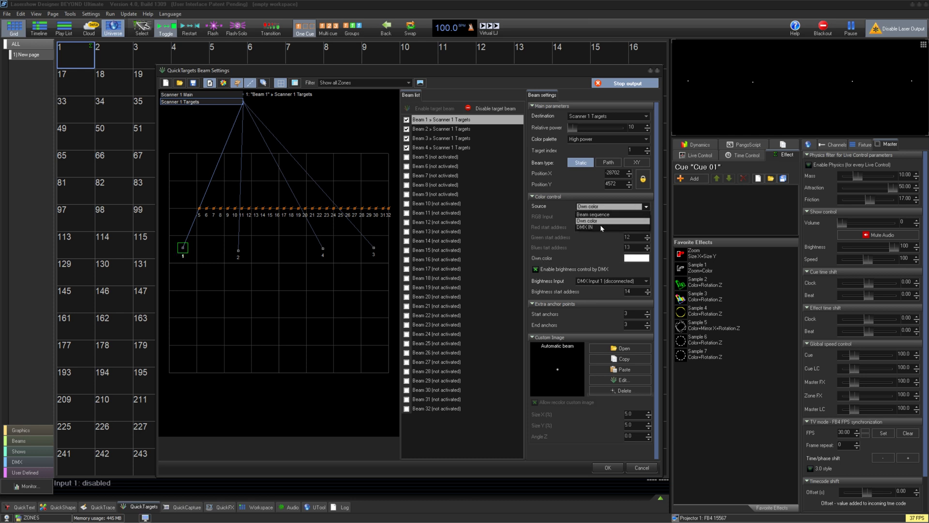
left_click(600, 224)
left_click(610, 216)
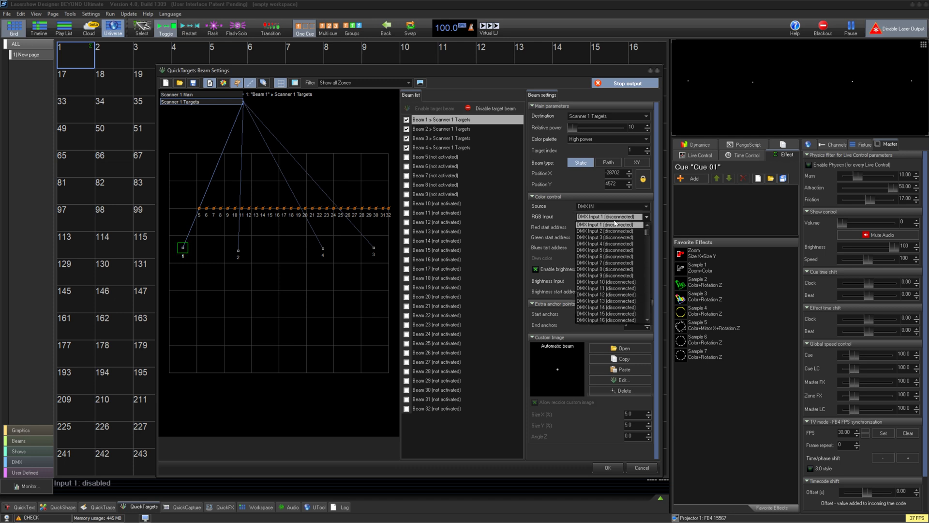
left_click(607, 224)
- Enable DMX brightness control on DMX Input 1, checking start addresses 11–13 and 14
left_click(582, 272)
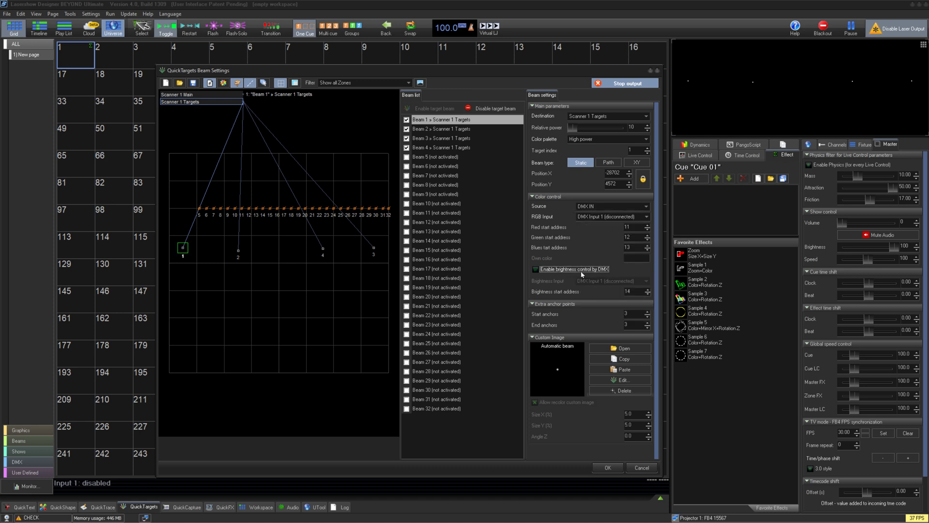
left_click(582, 272)
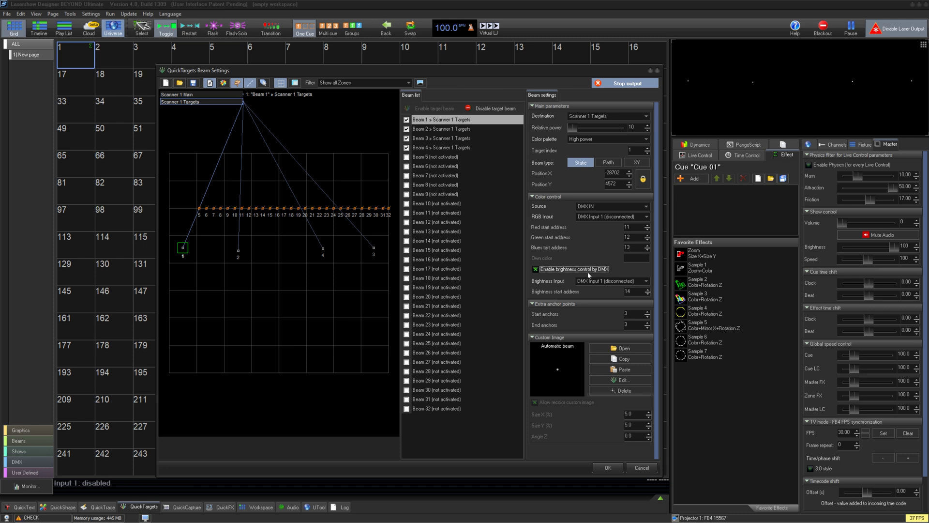
left_click(610, 281)
left_click(607, 288)
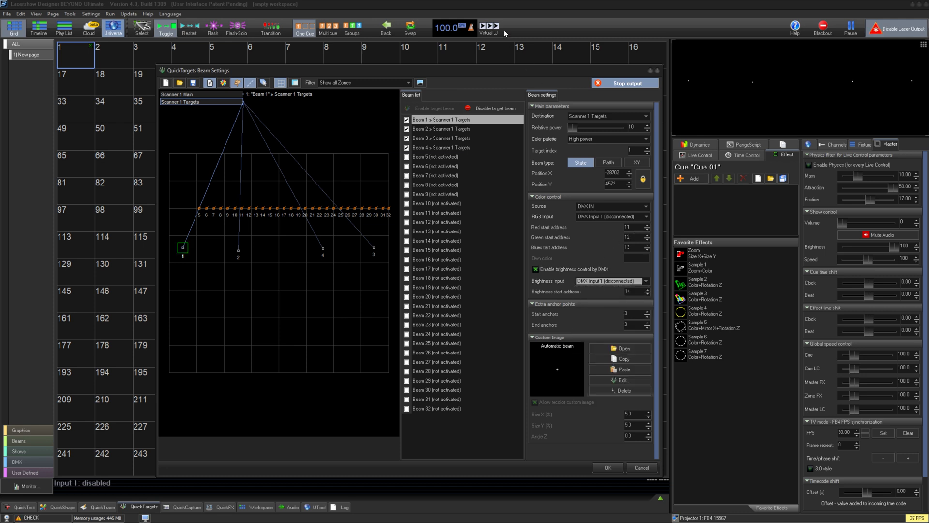
left_click(627, 227)
left_click(627, 291)
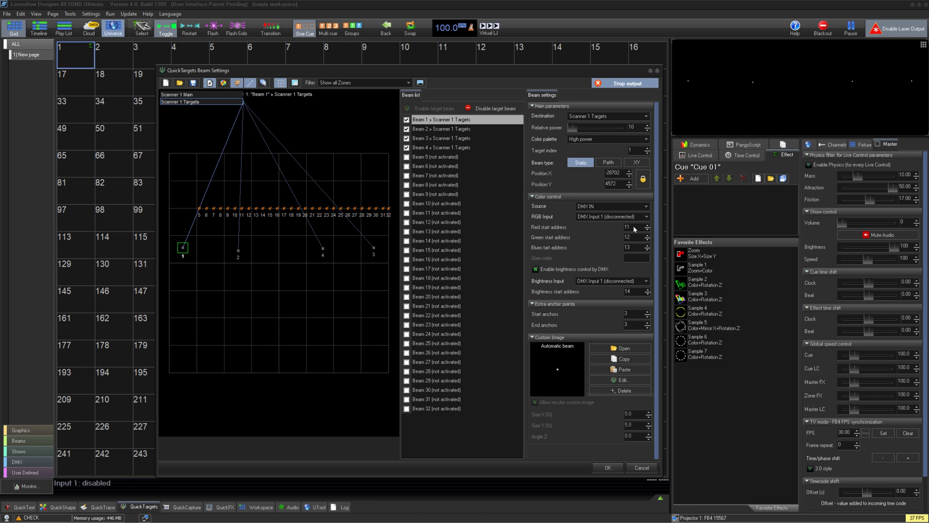
double_click(628, 291)
left_click(604, 207)
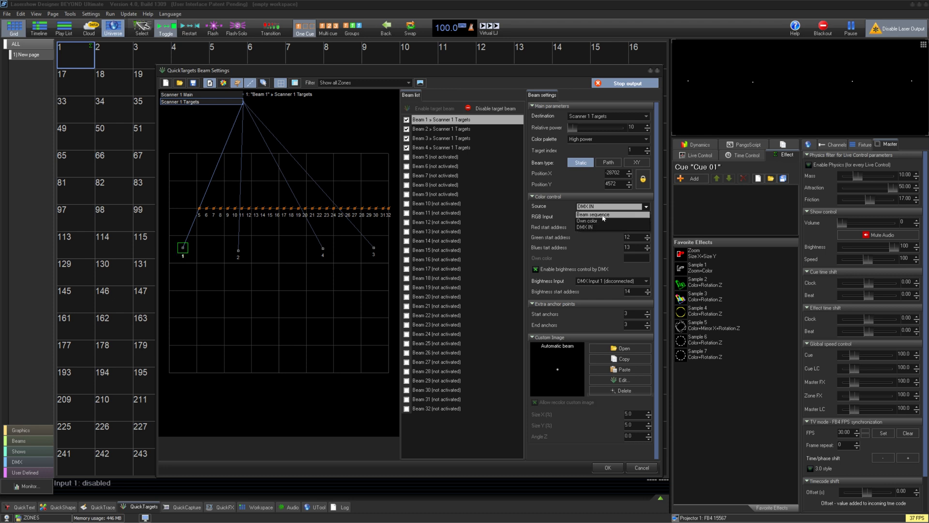
- Switch beam 1's colour source back to Beam sequence, greying out the DMX inputs
left_click(603, 215)
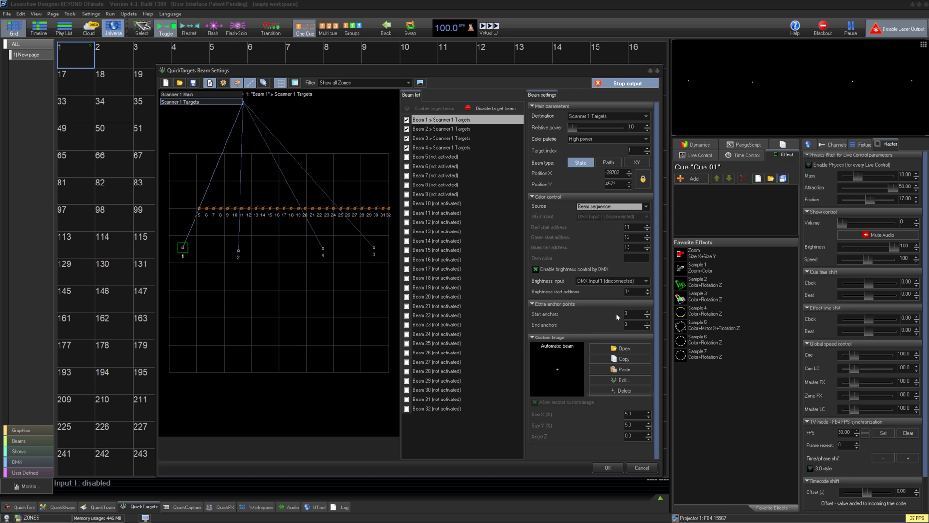
scroll(635, 326, "up", 5)
left_click(626, 381)
- Create a custom circle beam image sized 10.0 by 10.0, then delete it
left_click(359, 236)
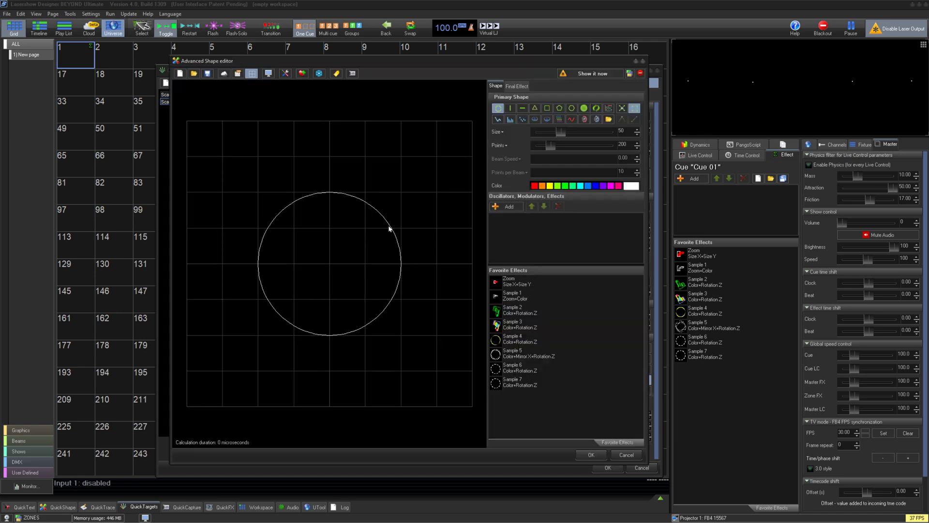
left_click(597, 455)
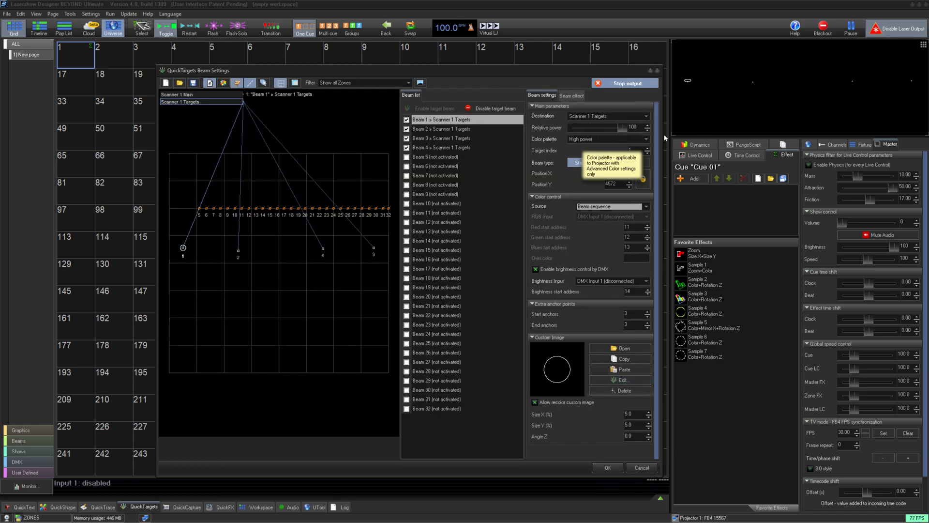
left_click(649, 412)
type("10.0")
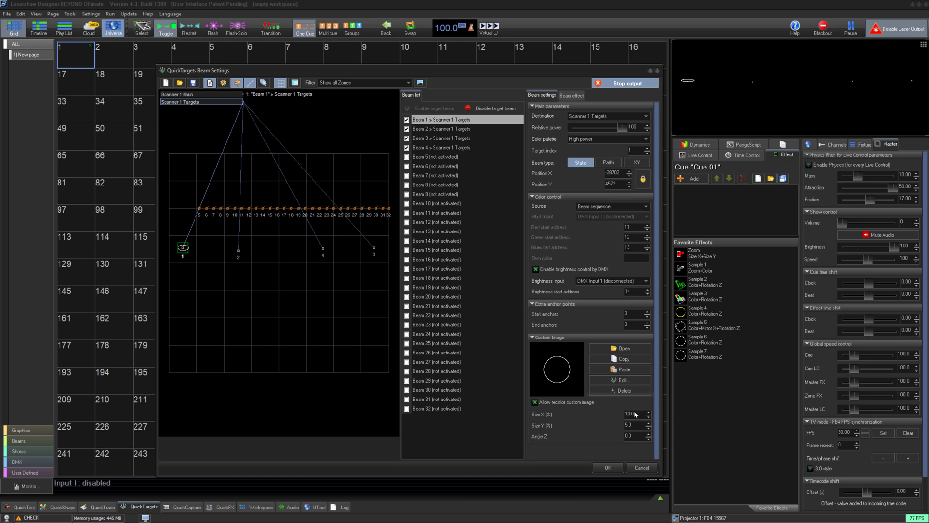
double_click(635, 423)
type("10.0")
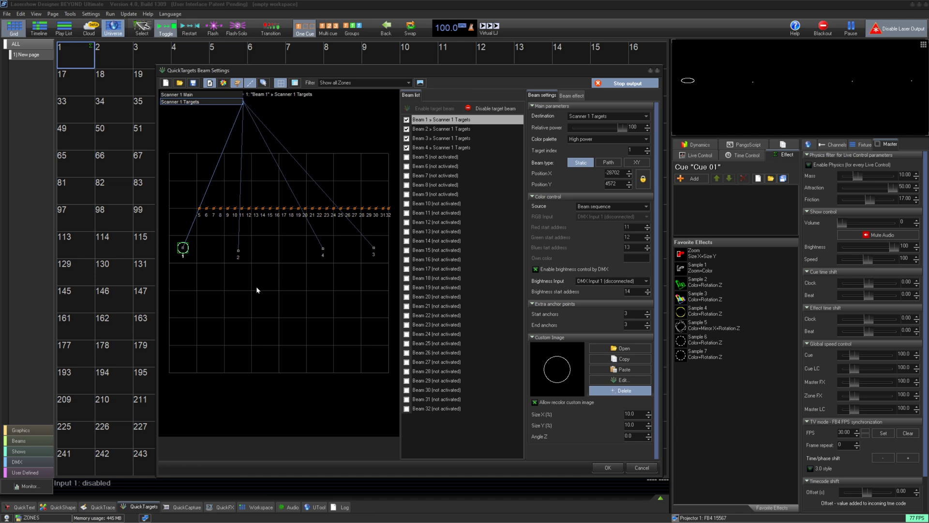
left_click(621, 390)
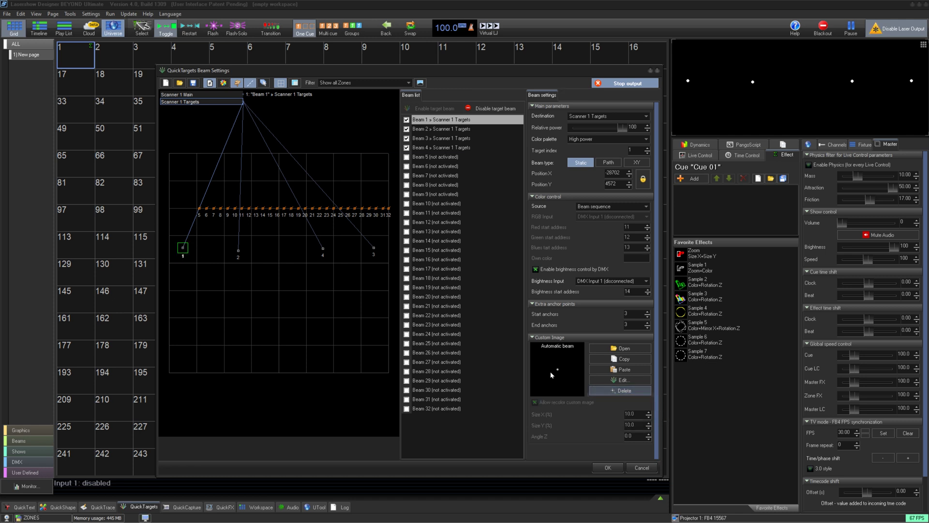
- Set beam 1's relative power to 10 and close the beam settings with OK
left_click_drag(622, 127, 572, 128)
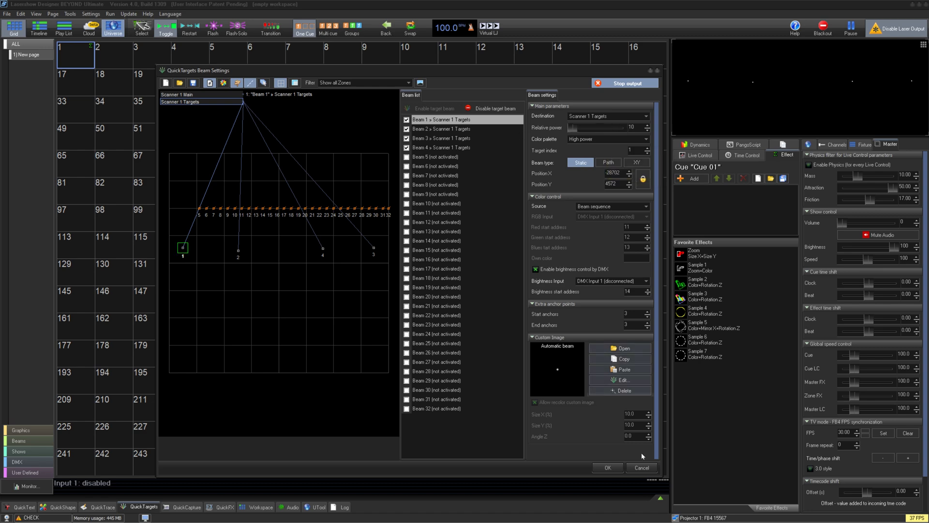
left_click(607, 468)
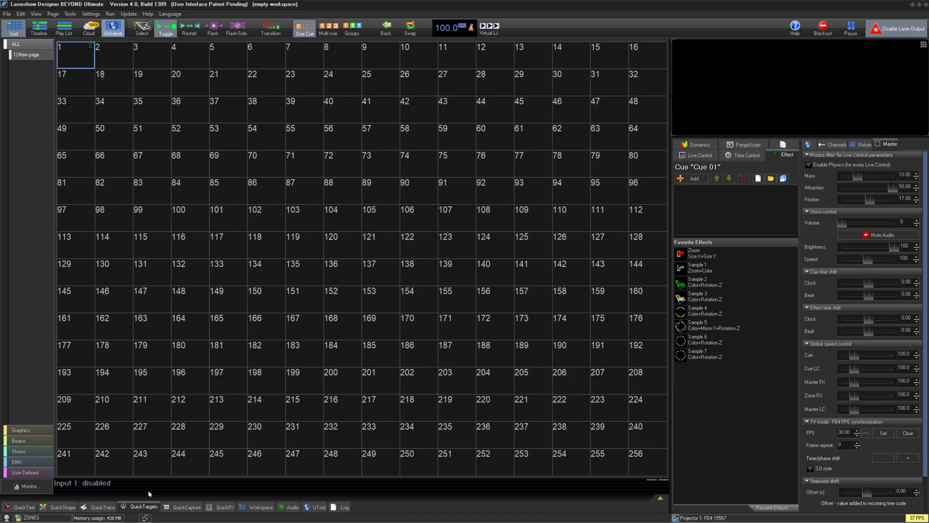
left_click(143, 517)
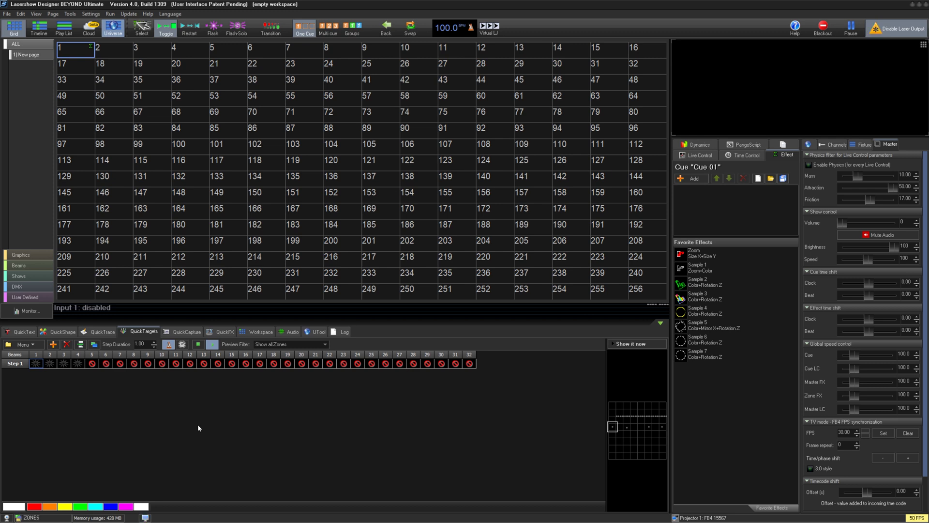
- Switch on beams 1–4 in Step 1, make beam 4 red, and store it as Cue 01 in cell 1
left_click_drag(36, 363, 79, 366)
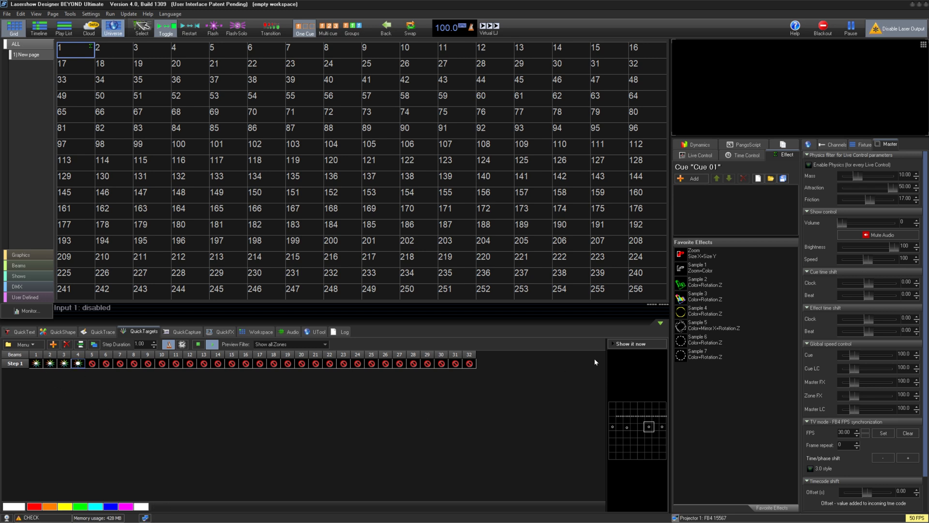
left_click(49, 363)
left_click_drag(646, 422, 86, 58)
left_click(84, 55)
- Stop Cue 01, light beam 3 in Step 3 and beam 4 in Step 4, then output the sequence live
left_click(85, 54)
left_click(148, 514)
left_click(52, 344)
left_click(53, 344)
left_click(53, 344)
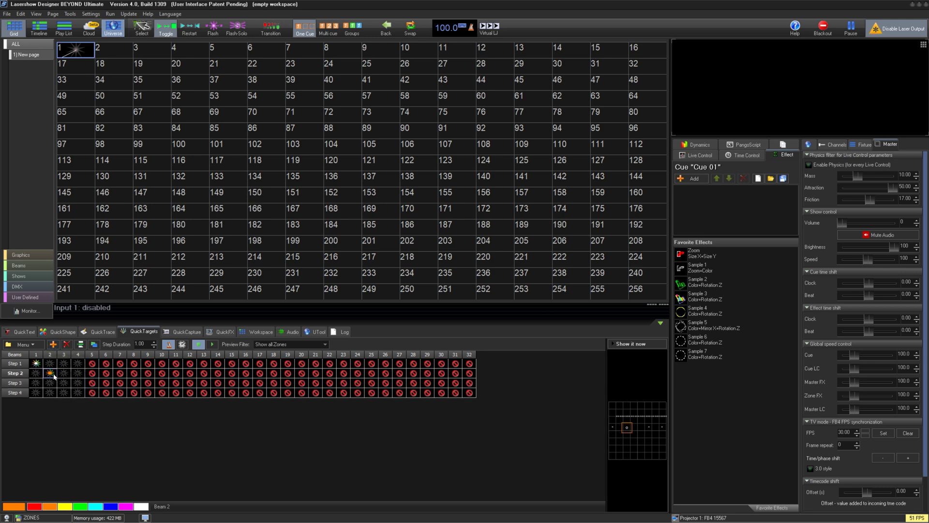
left_click(67, 385)
left_click(78, 394)
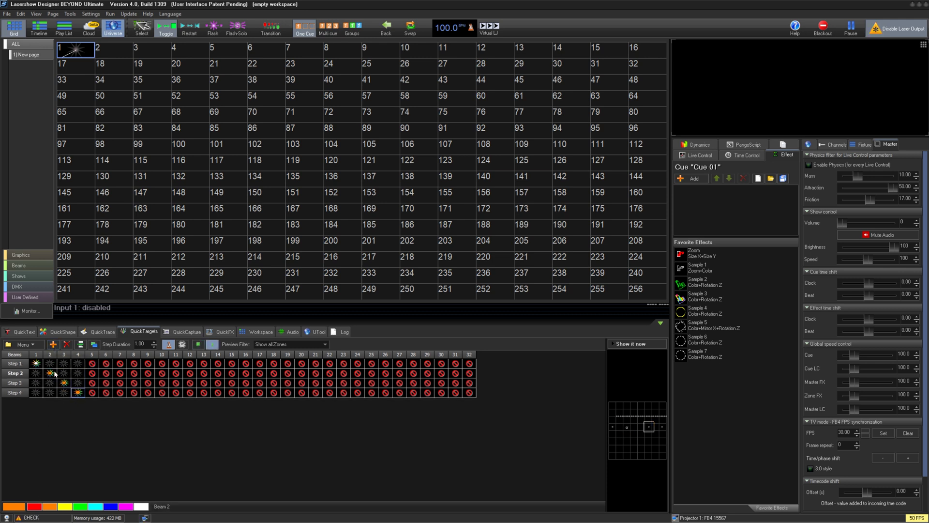
left_click(620, 344)
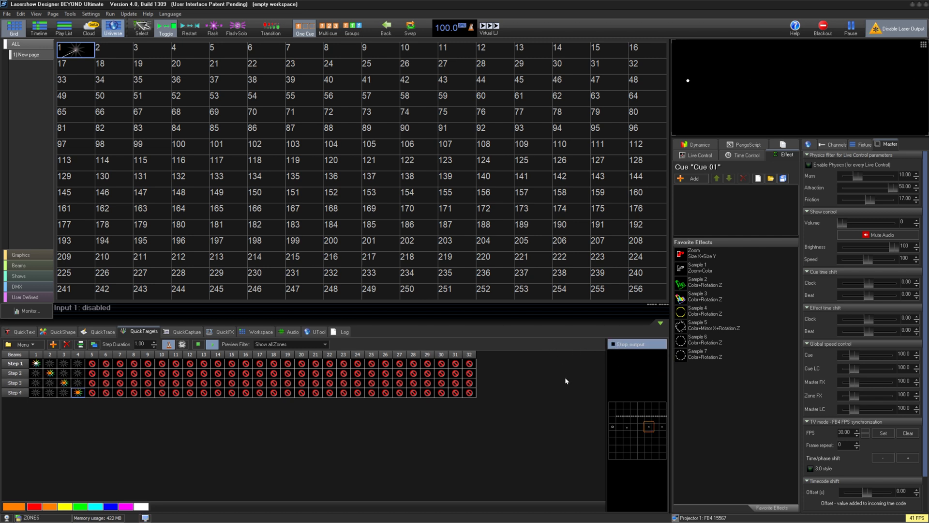
- Start a new QuickTargets sequence with beams 1–4 lit white in Step 1
left_click(23, 344)
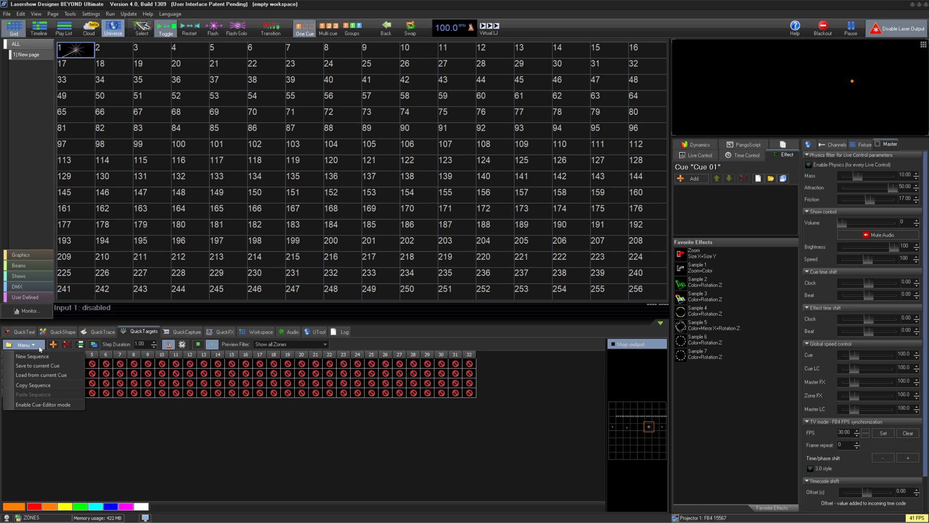
left_click(29, 358)
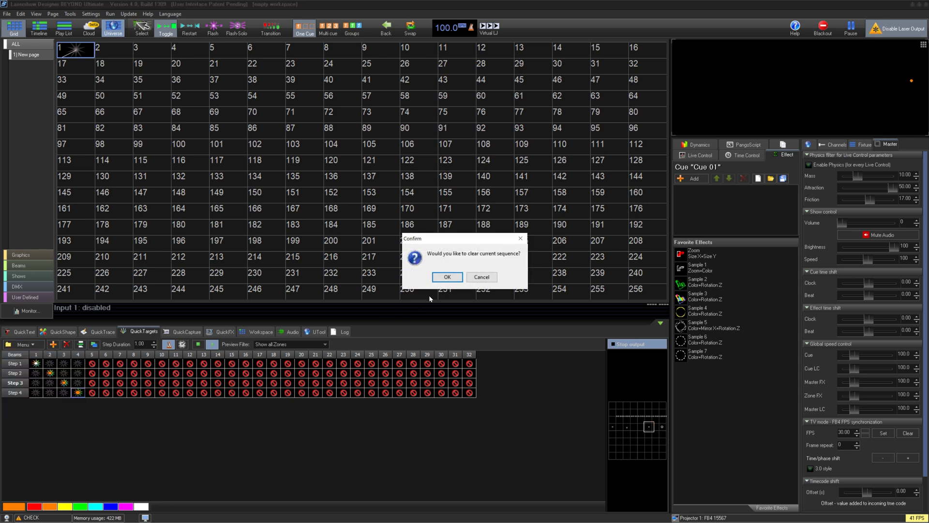
left_click(447, 277)
left_click_drag(33, 367, 78, 364)
left_click(143, 506)
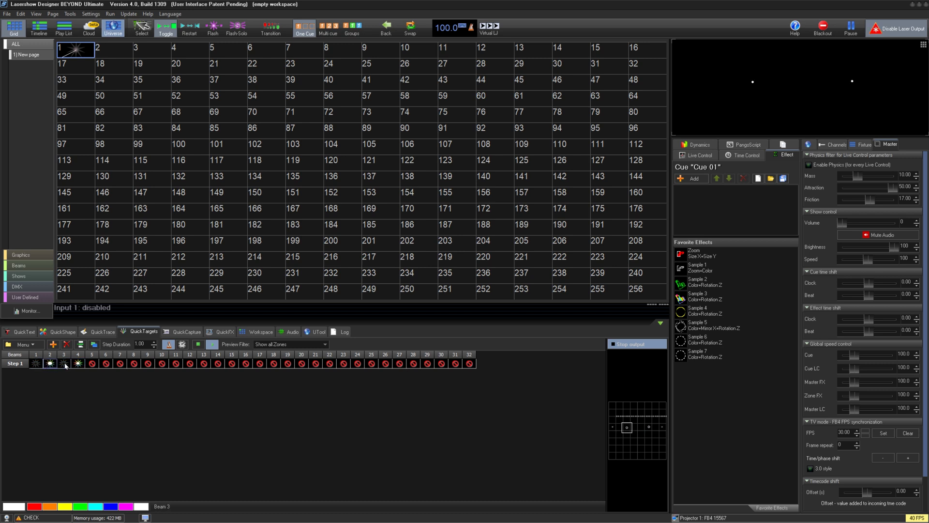
- Add two more steps, store the chase as Cue 02 in cell 2, and play it
left_click(53, 344)
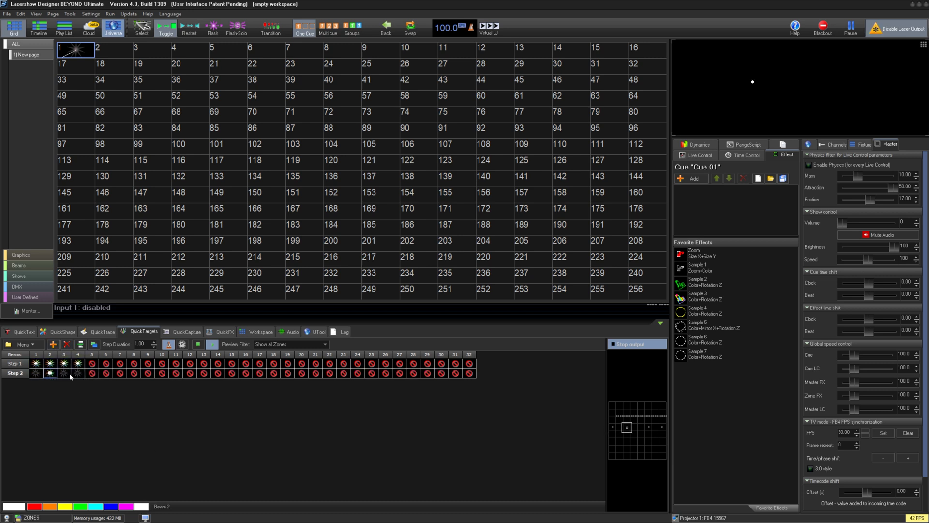
left_click(54, 344)
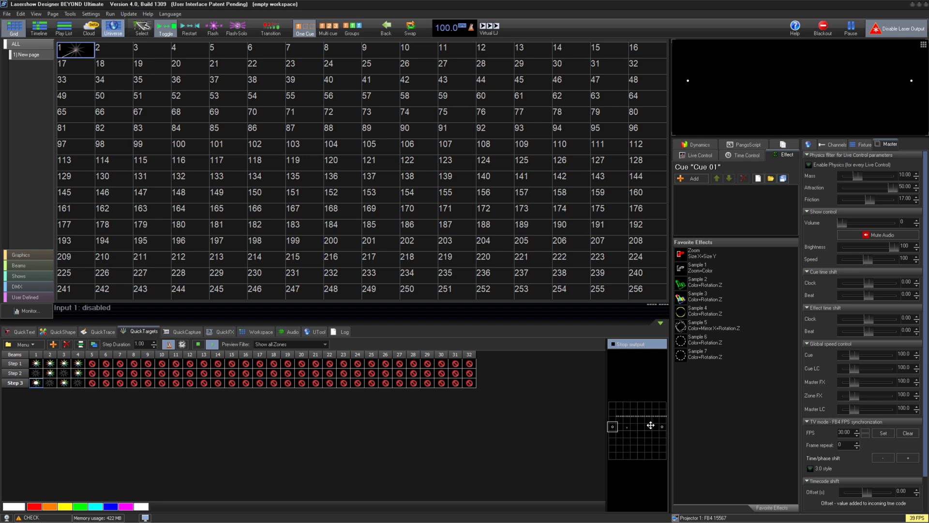
left_click_drag(656, 434, 123, 63)
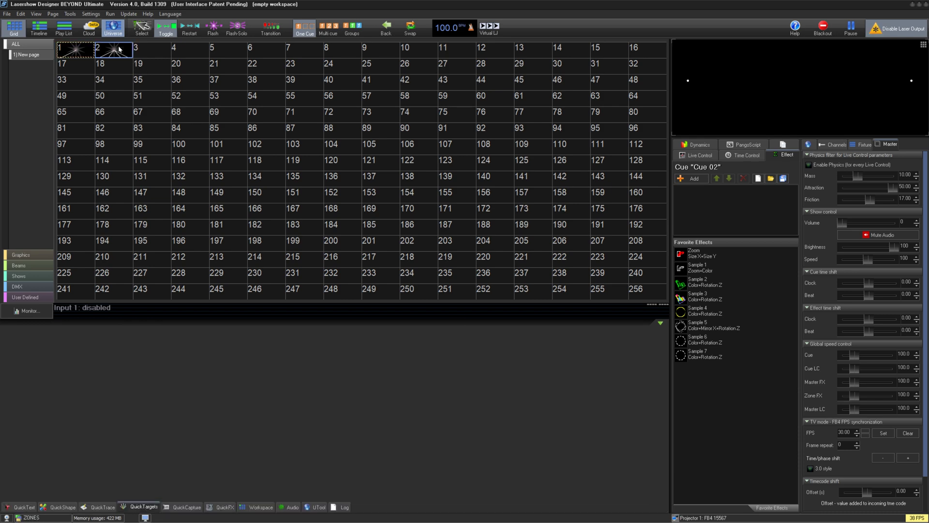
left_click(123, 63)
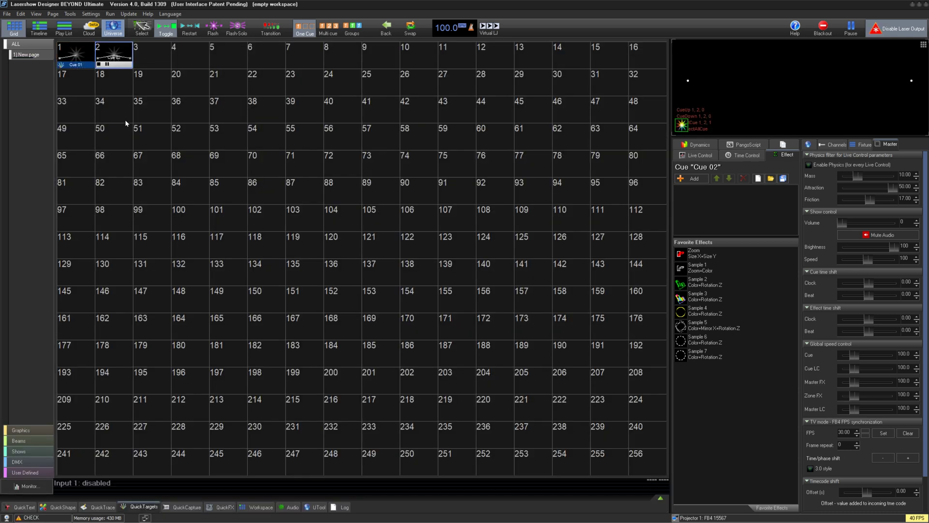